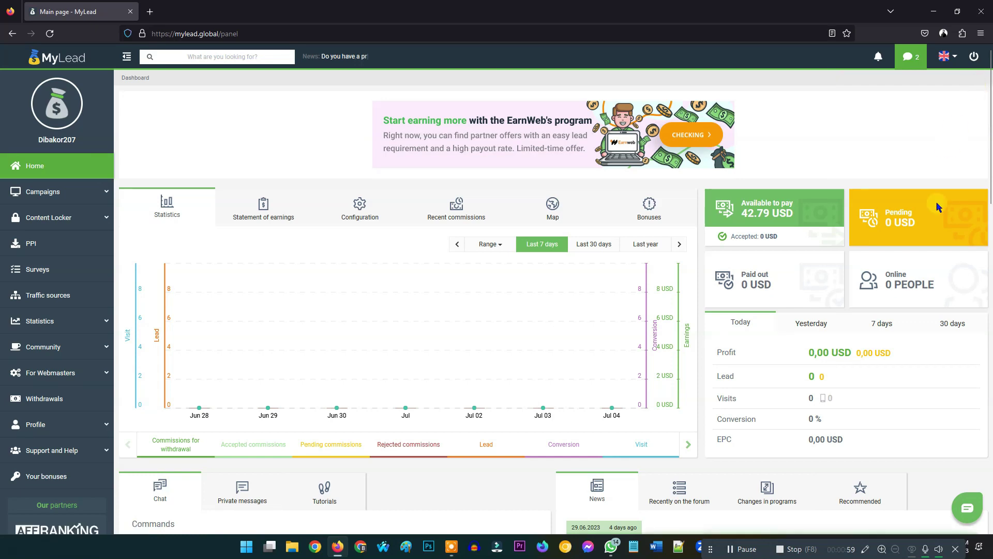
Step: Open the payment section of the profile settings and choose Tether (USDT) as the withdrawal method
mouse_move(738, 214)
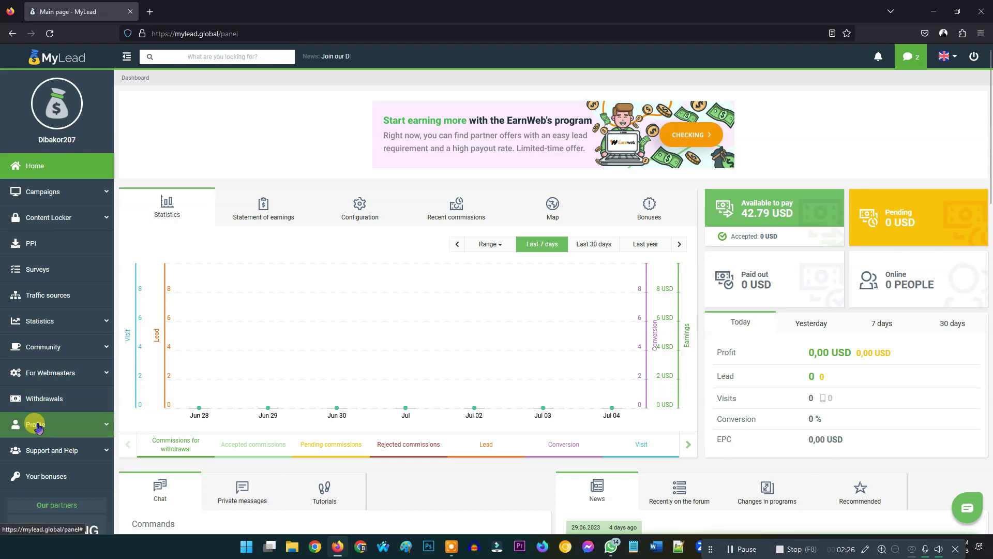
left_click(101, 428)
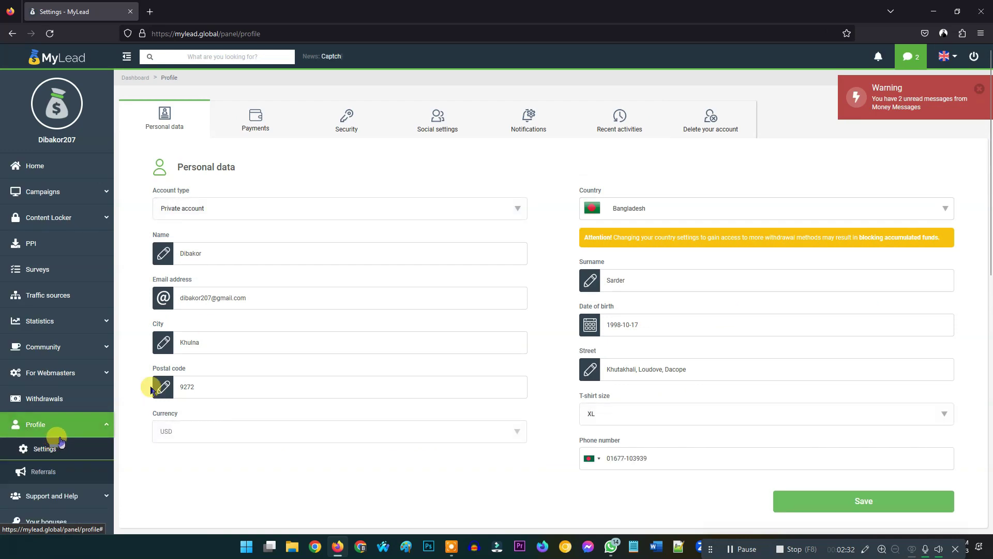
left_click(252, 120)
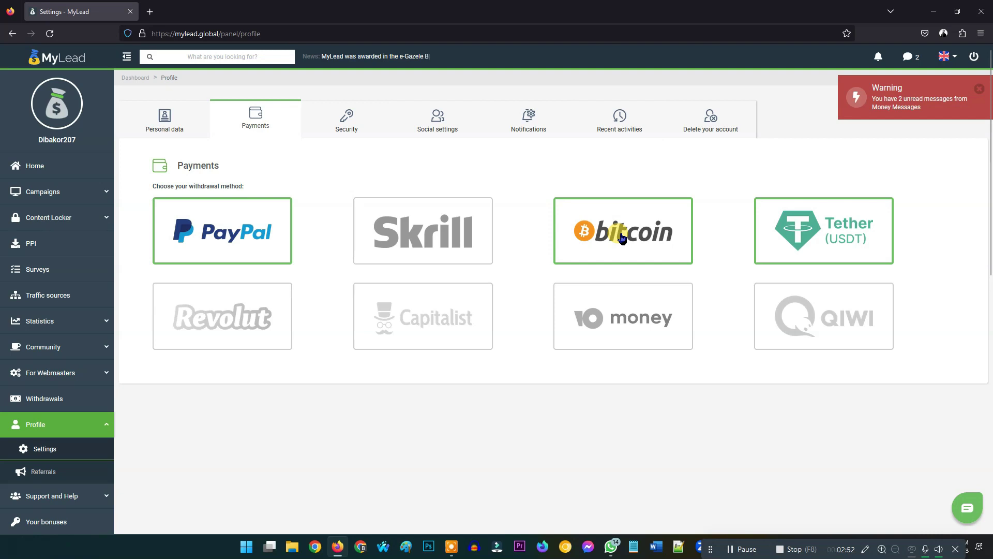
left_click(826, 224)
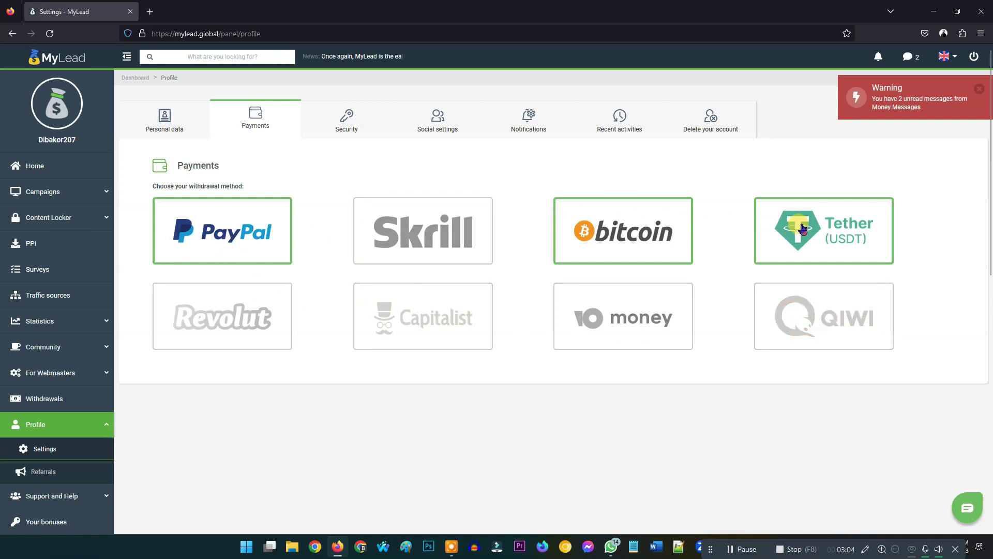
left_click(830, 227)
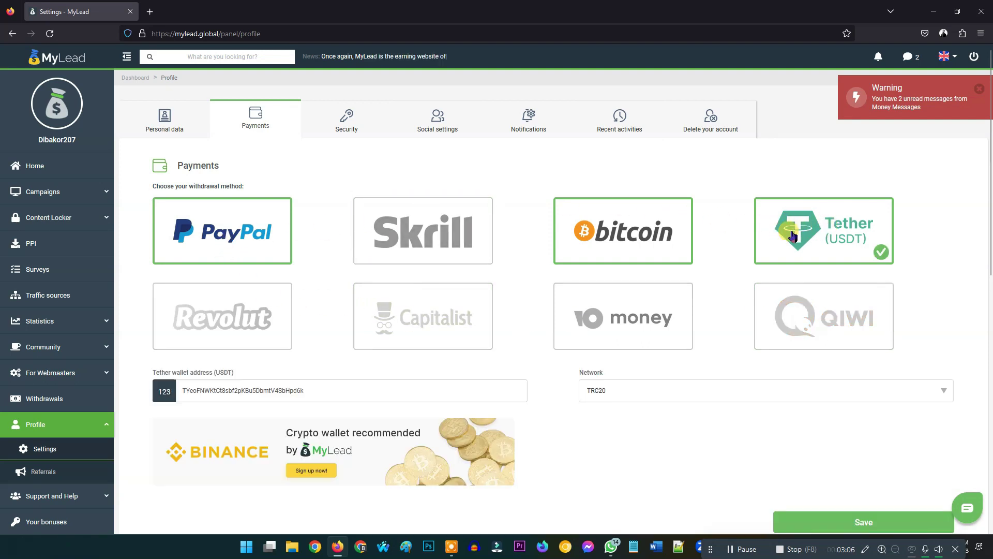
Step: Highlight the saved Tether wallet address and select TRC20 as the withdrawal network
scroll(736, 260, "down", 3)
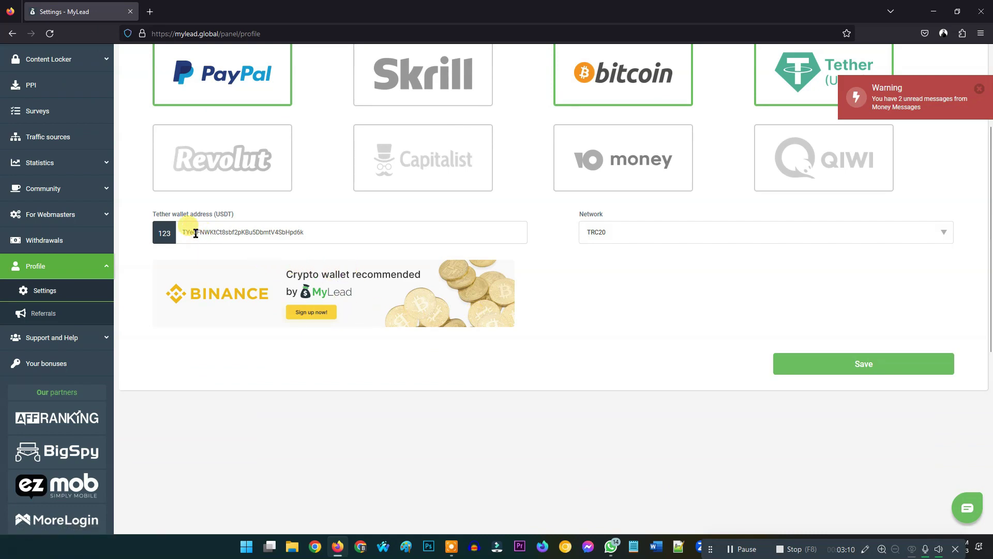
left_click_drag(306, 232, 173, 232)
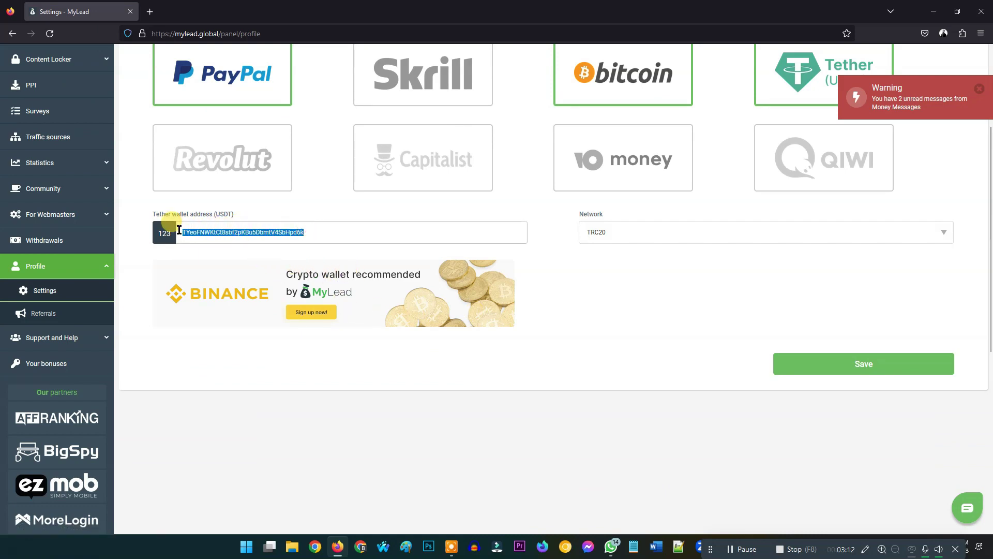
scroll(392, 254, "up", 3)
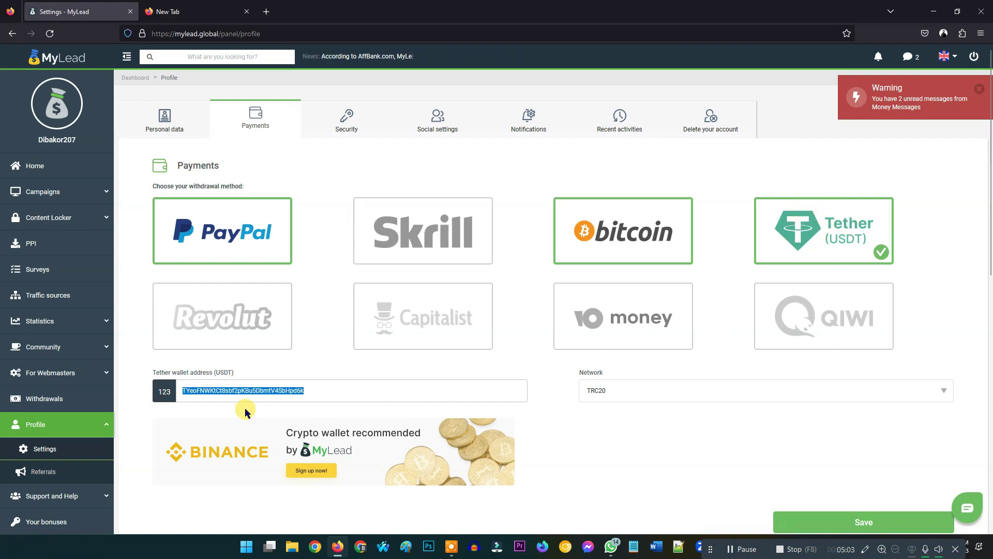
left_click(217, 390)
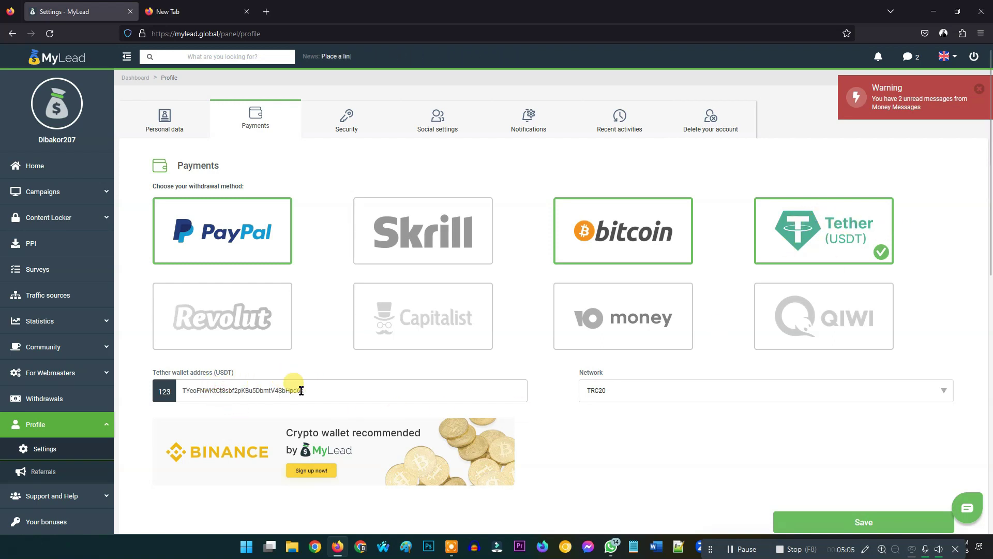
left_click_drag(310, 390, 171, 390)
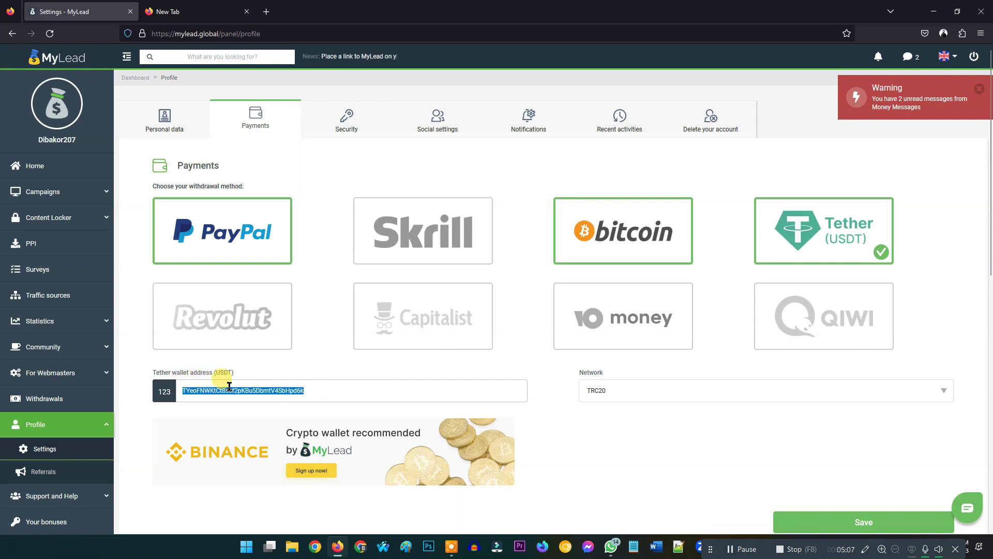
left_click(611, 394)
scroll(601, 445, "down", 1)
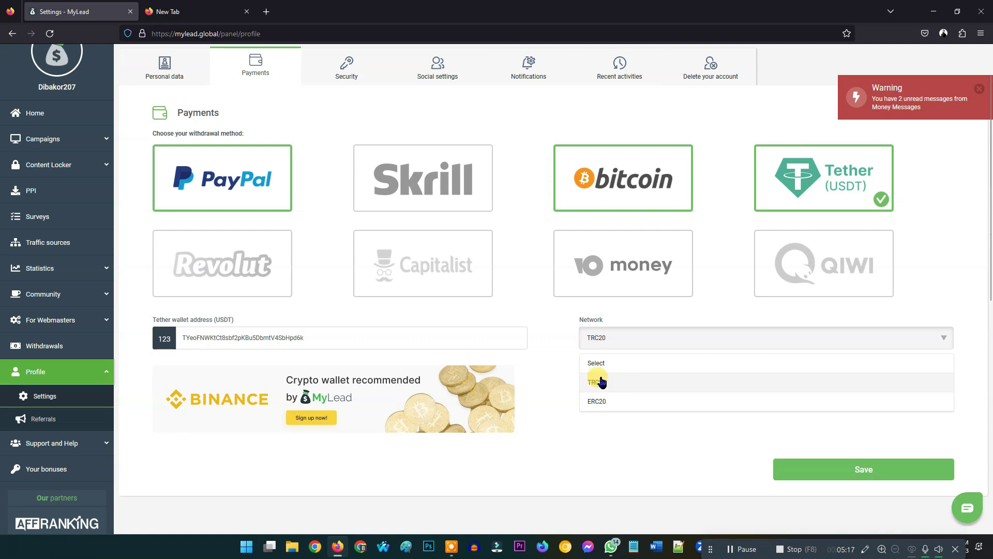
left_click(607, 383)
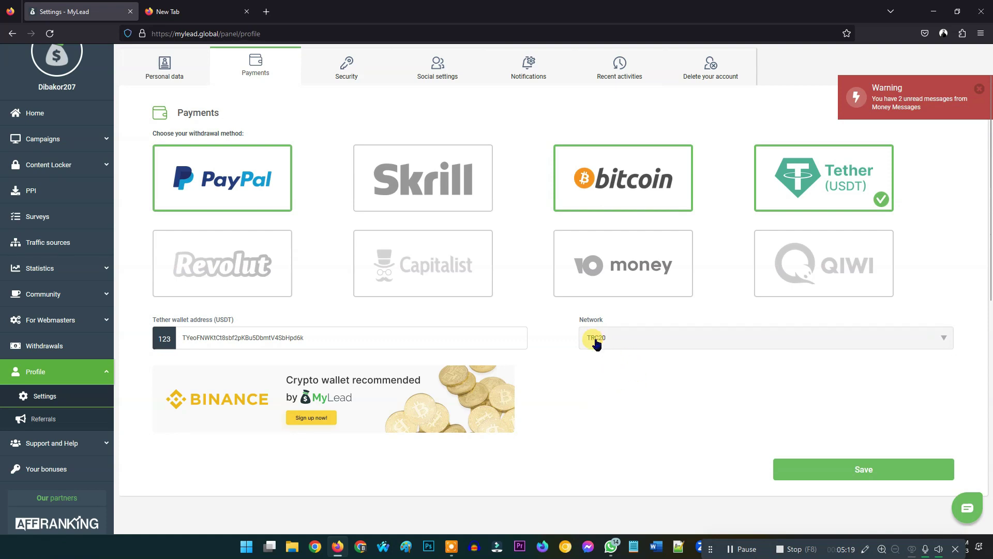
Step: Switch to WhatsApp and copy the wallet address from the last message in the Binance-logo chat
left_click_drag(328, 337, 170, 336)
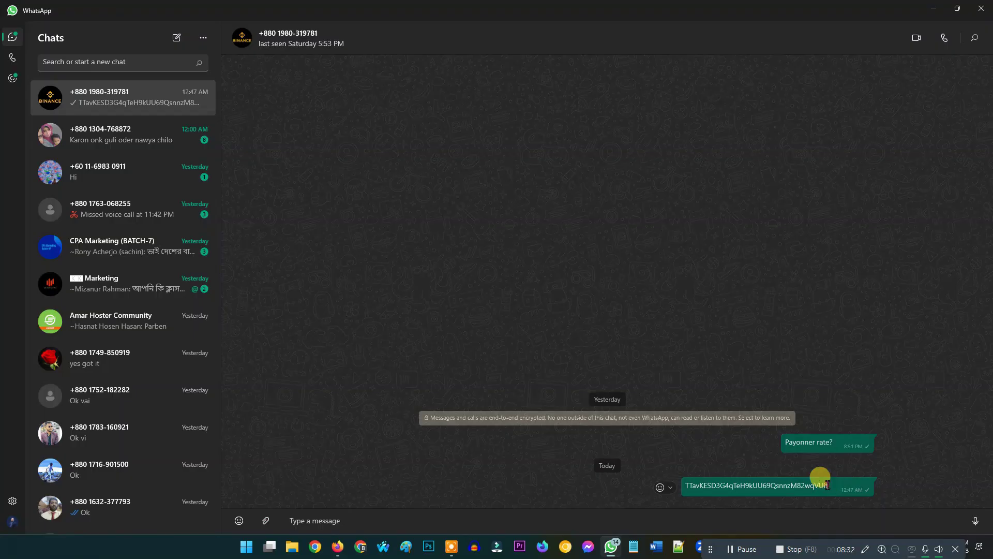
left_click_drag(817, 486, 689, 488)
right_click(688, 488)
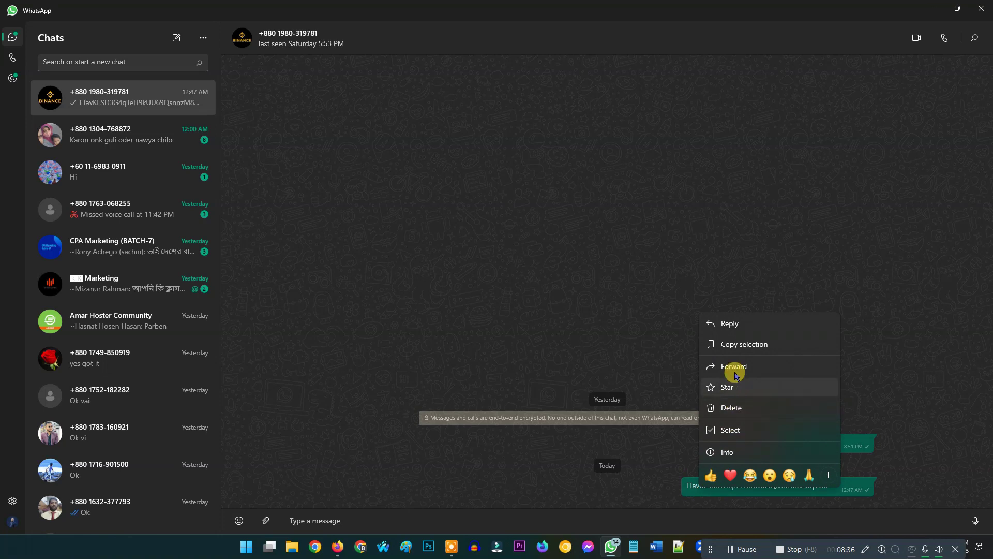
left_click(727, 346)
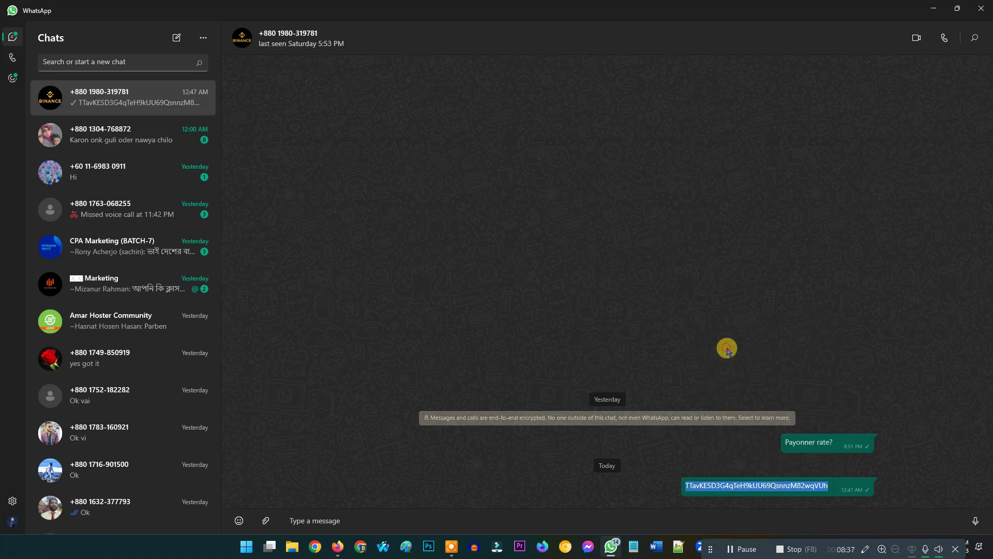
left_click(933, 9)
Step: Replace the Tether wallet address in the MyLead payment settings with the copied one and save the settings
double_click(282, 336)
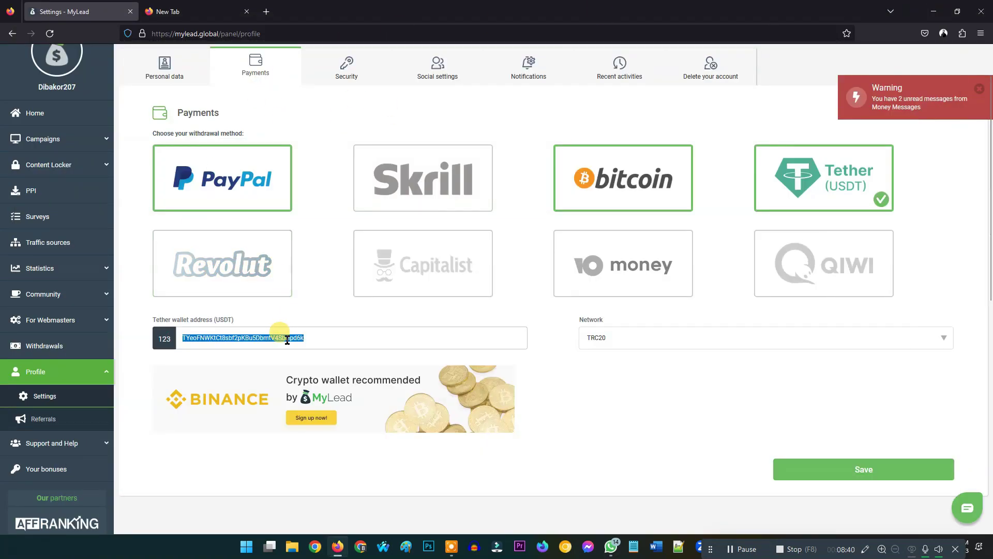
left_click_drag(304, 340, 182, 345)
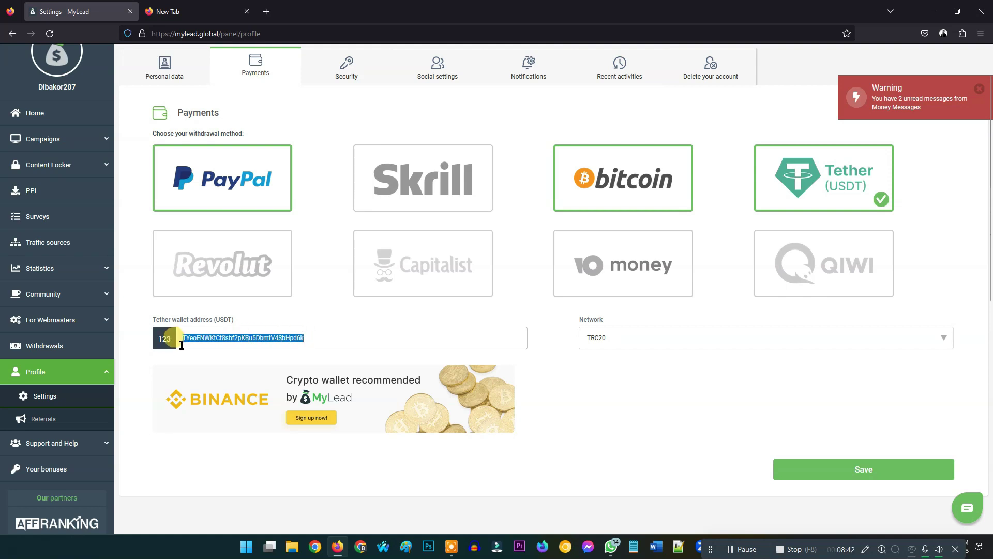
key("BackSpace")
right_click(194, 337)
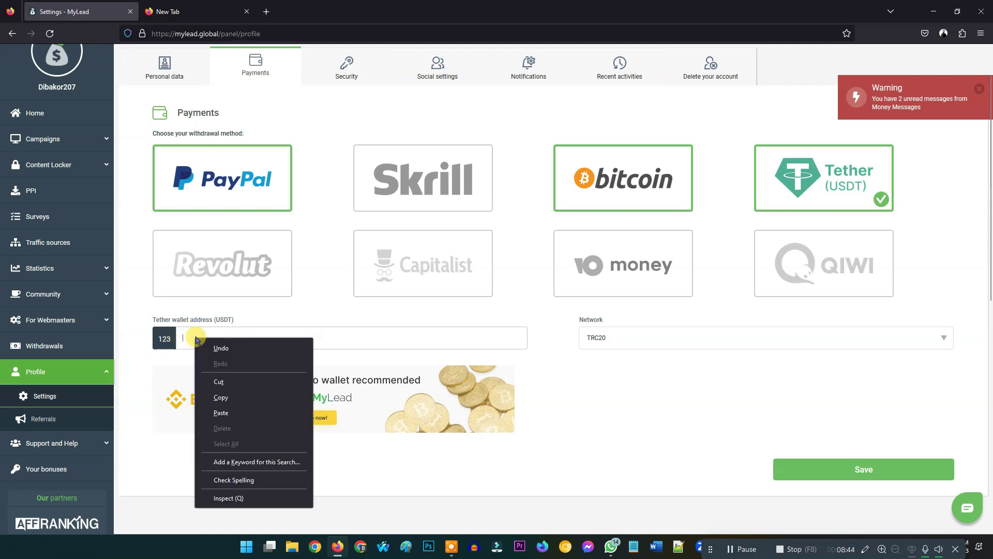
left_click(199, 397)
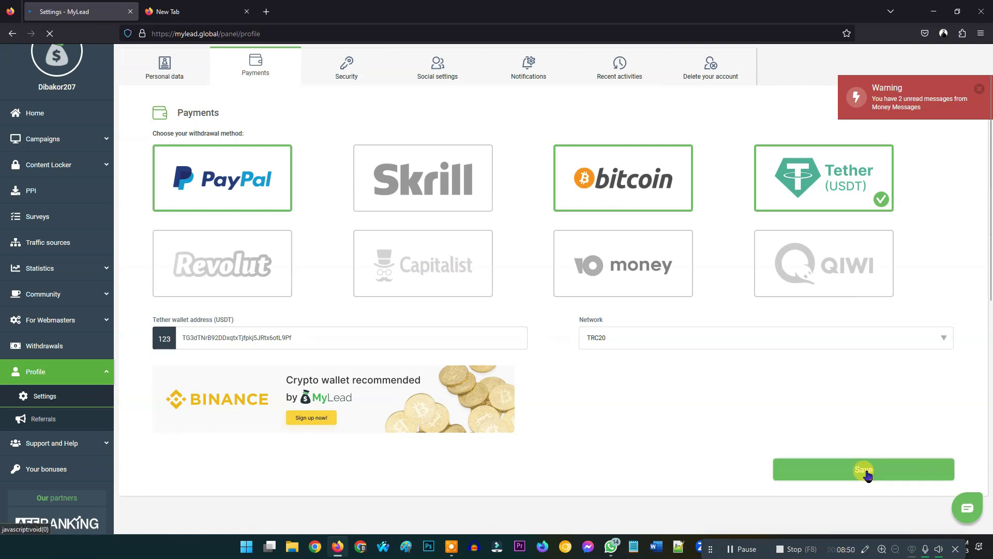
left_click(867, 472)
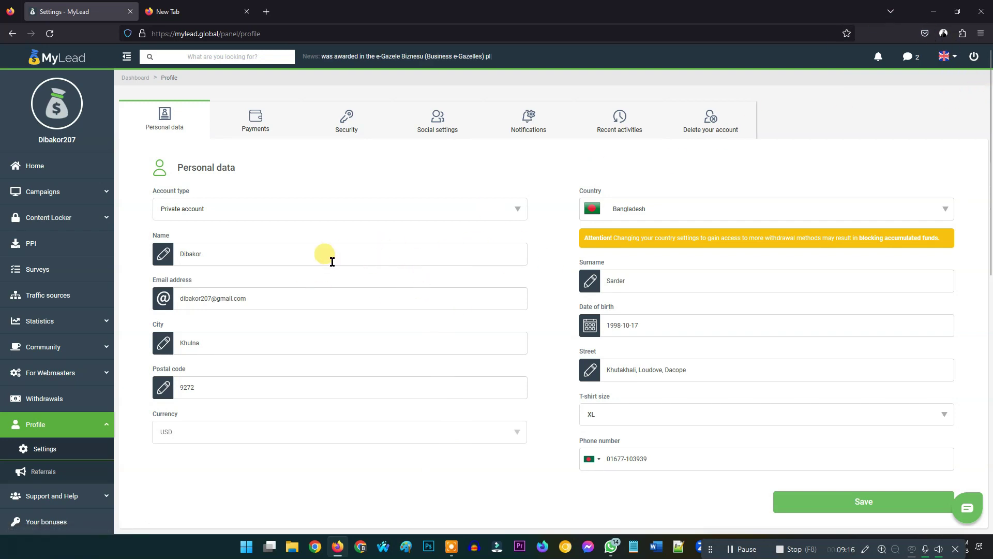
Step: Open the withdrawals page and start a Bill payment order with Tether (USDT) as the withdrawal method
left_click(254, 119)
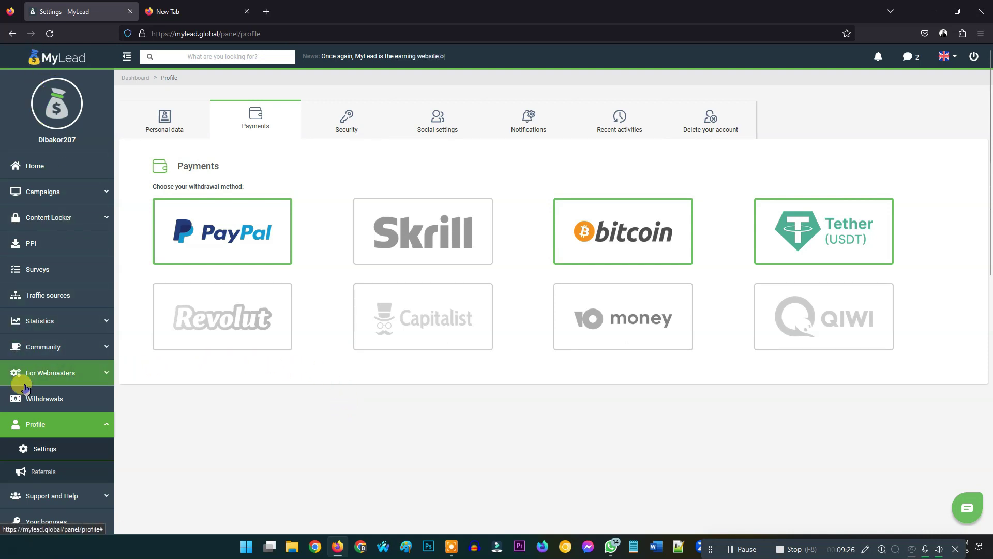
left_click(41, 398)
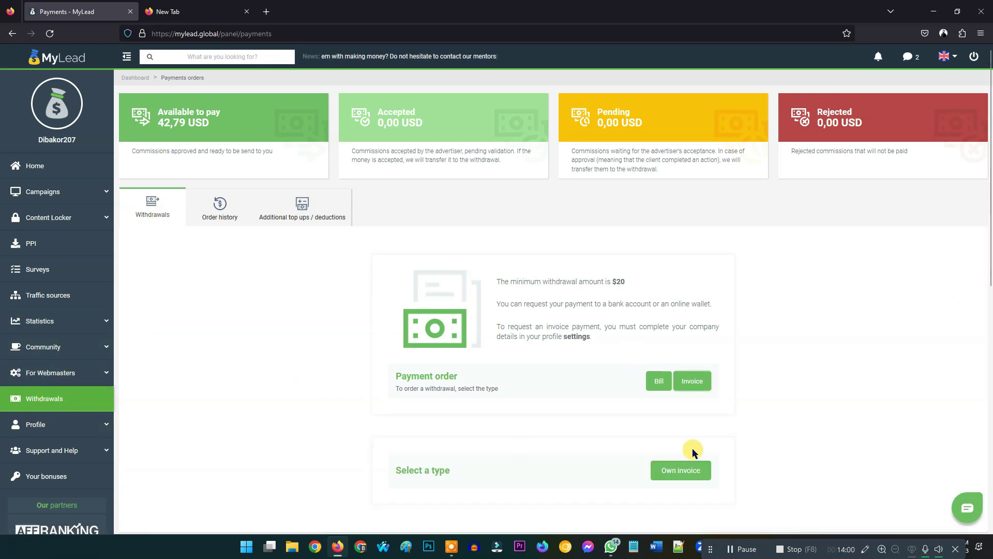
left_click(661, 382)
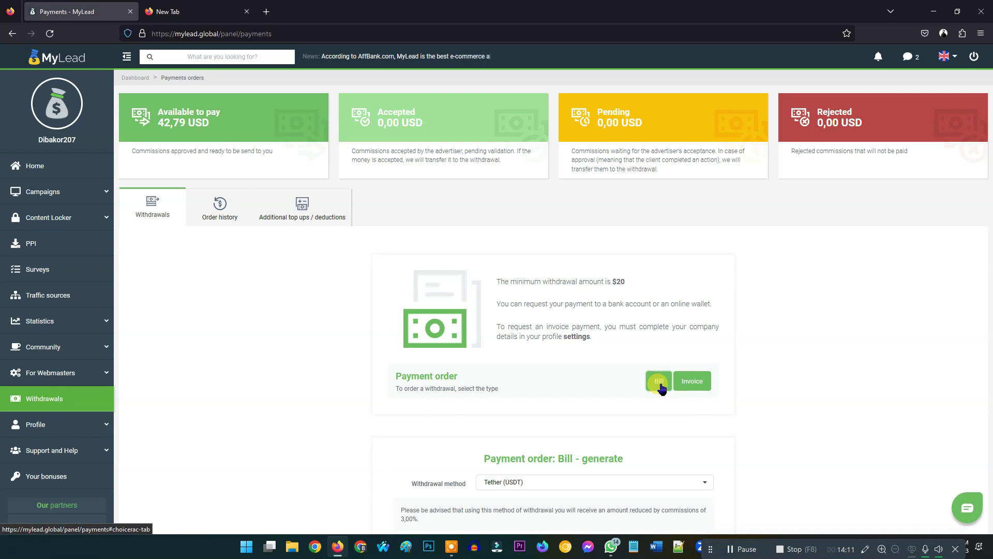
scroll(661, 386, "down", 2)
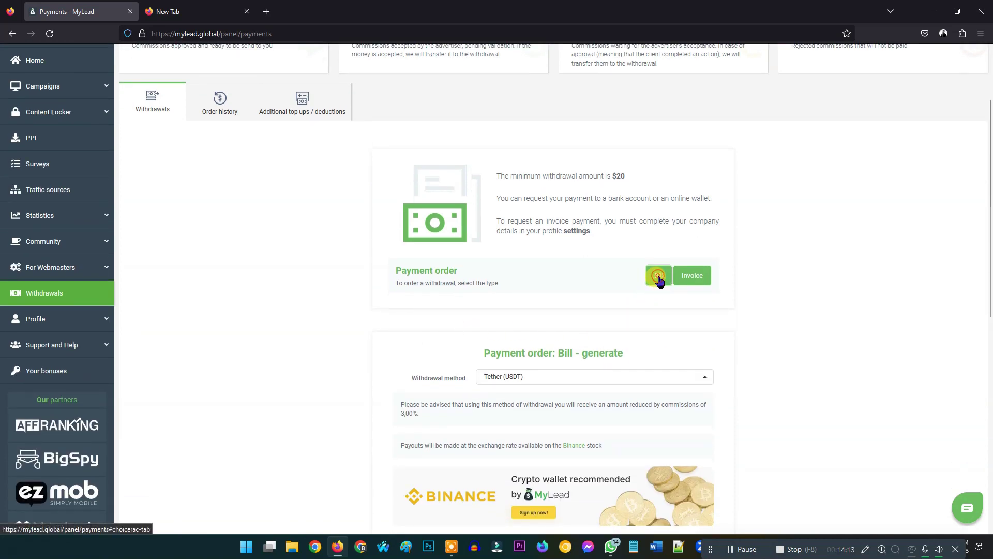
left_click(507, 374)
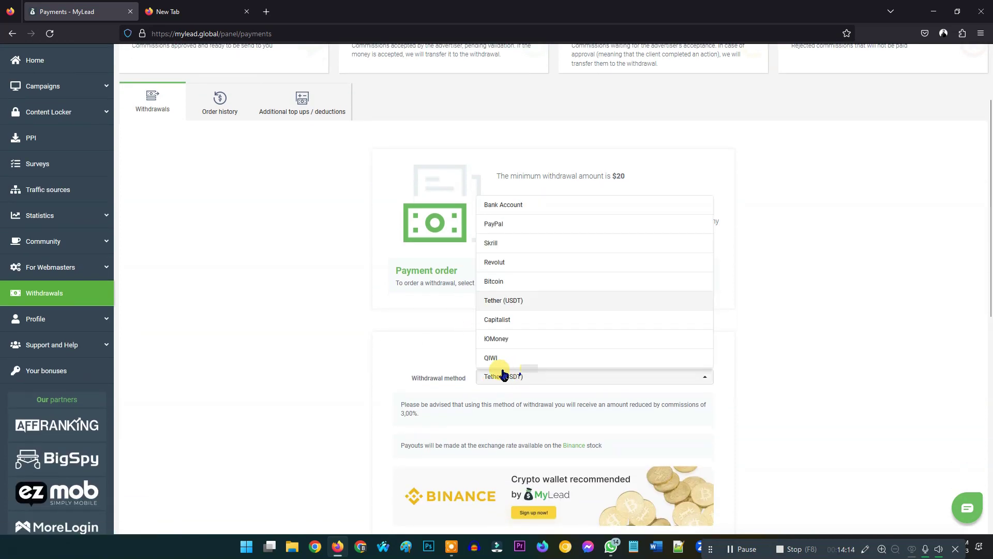
left_click(511, 301)
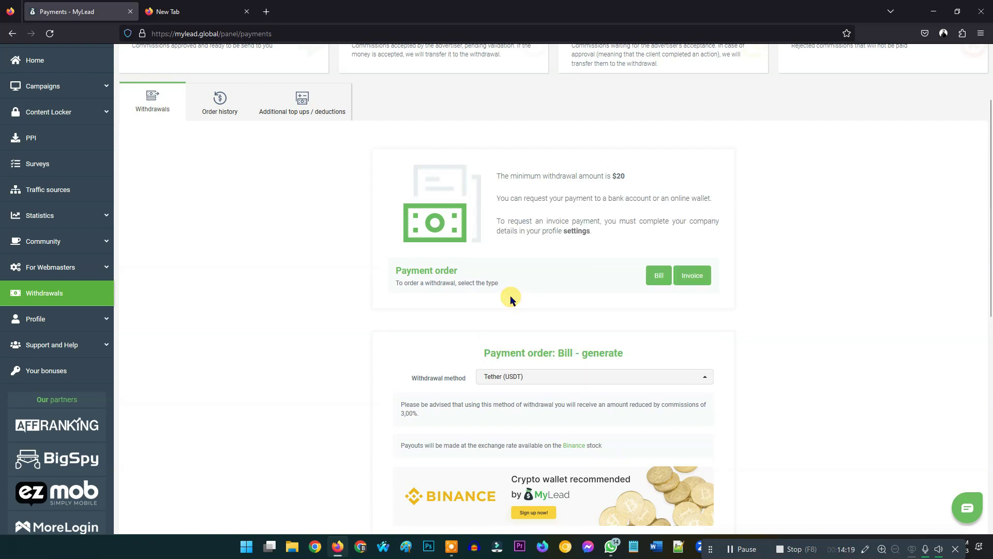
Step: Review the payout details, confirm that the currency message has been read, and submit the USDT withdrawal request
scroll(510, 305, "down", 4)
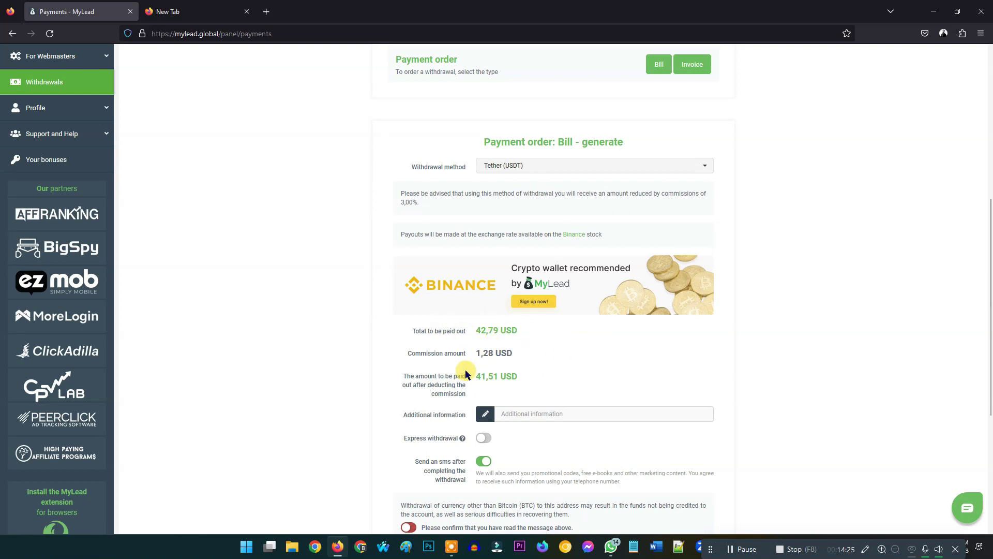
scroll(482, 363, "down", 2)
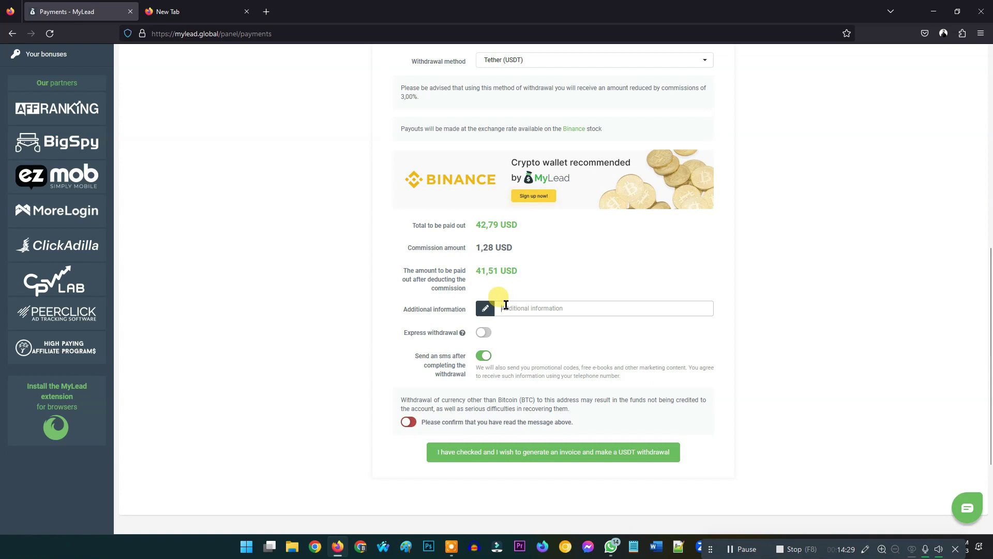
left_click(540, 306)
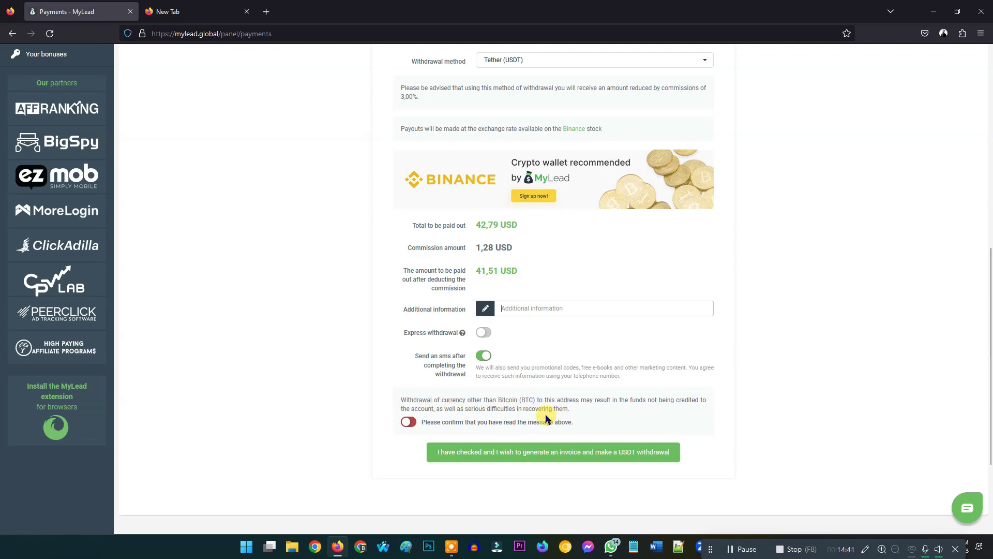
scroll(546, 419, "up", 2)
scroll(500, 410, "down", 3)
left_click(408, 369)
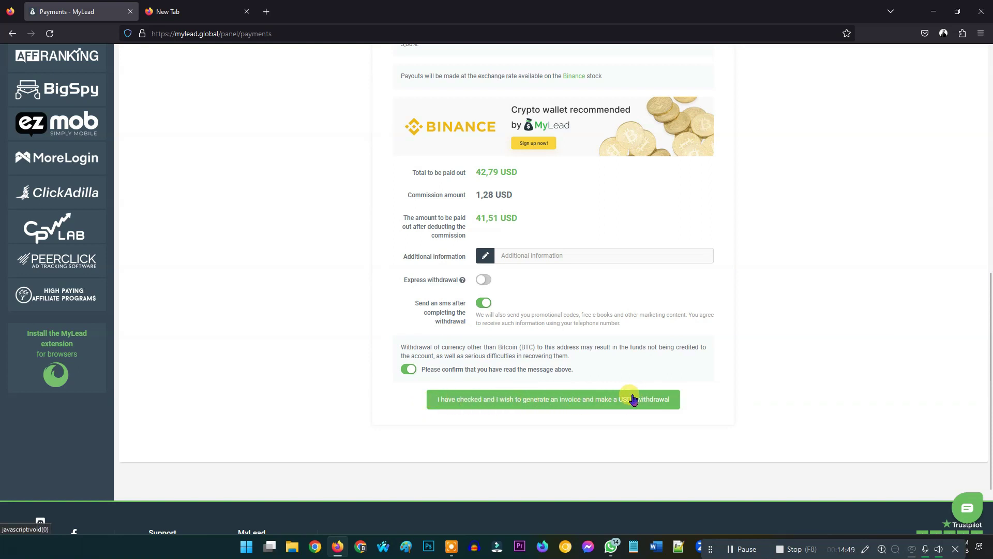
left_click(547, 403)
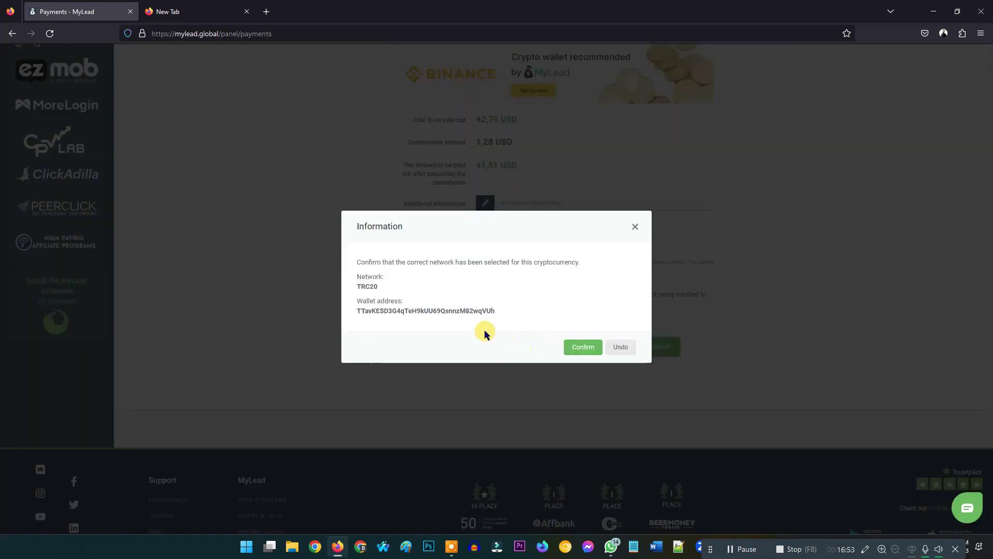
Step: Compare the wallet address in the withdrawal confirmation with the one in the WhatsApp chat
left_click_drag(495, 311, 356, 310)
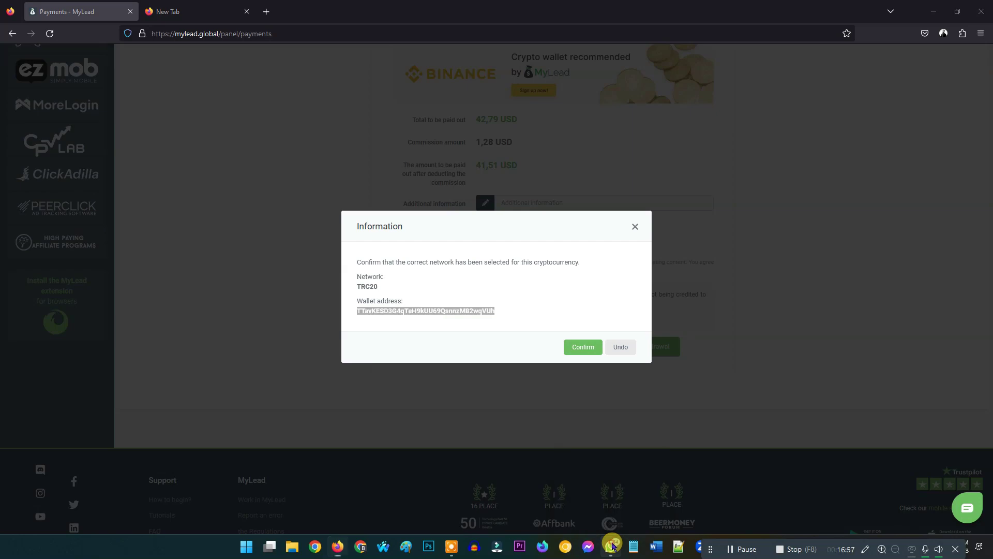
left_click(612, 546)
left_click(821, 488)
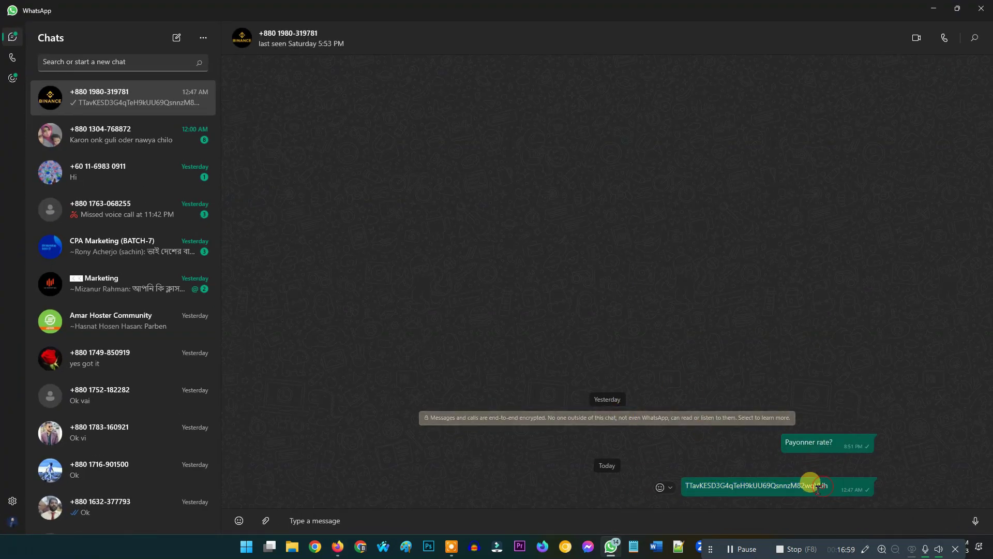
left_click_drag(819, 487, 830, 487)
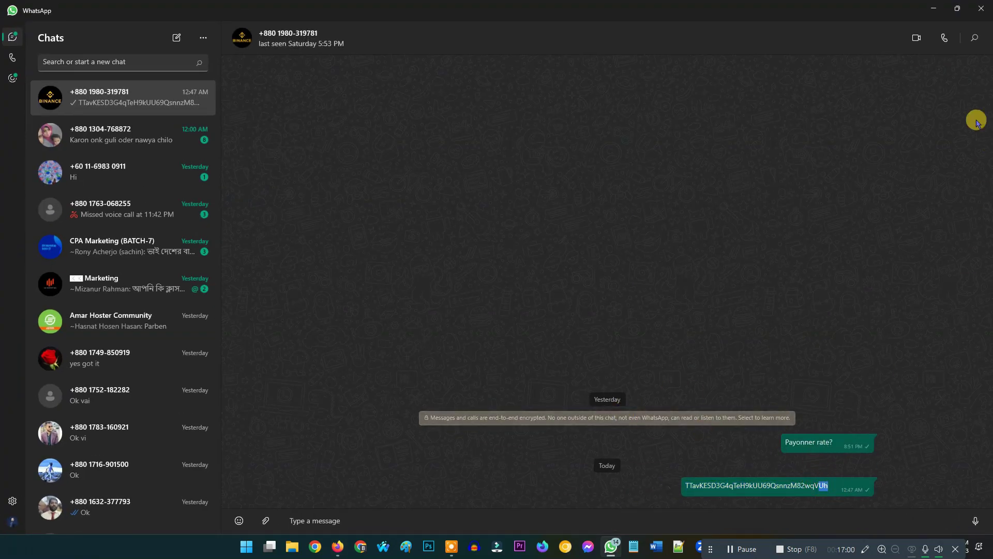
left_click(930, 13)
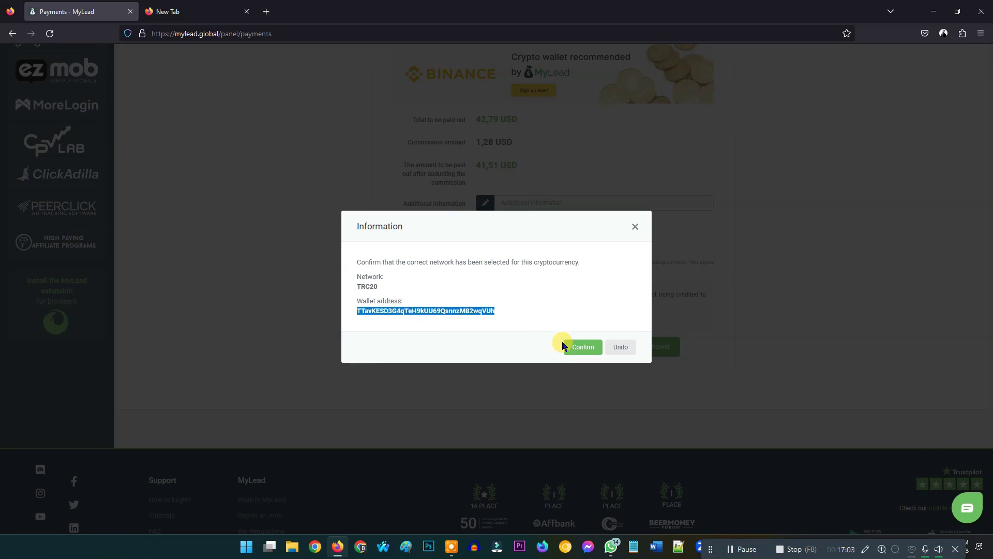
Step: Confirm the TRC20 network and wallet address for the withdrawal and accept both declarations on the generated bill
left_click(500, 312)
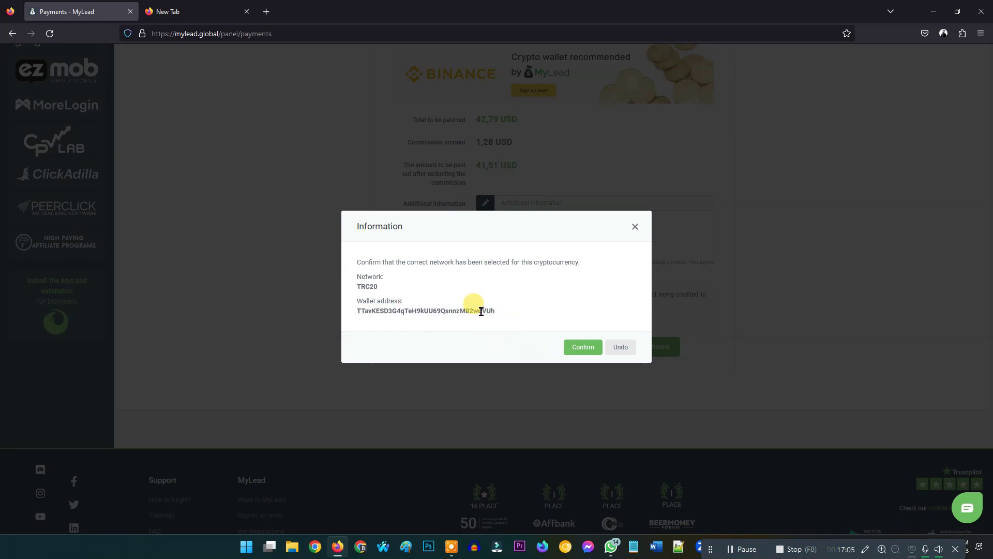
left_click(581, 348)
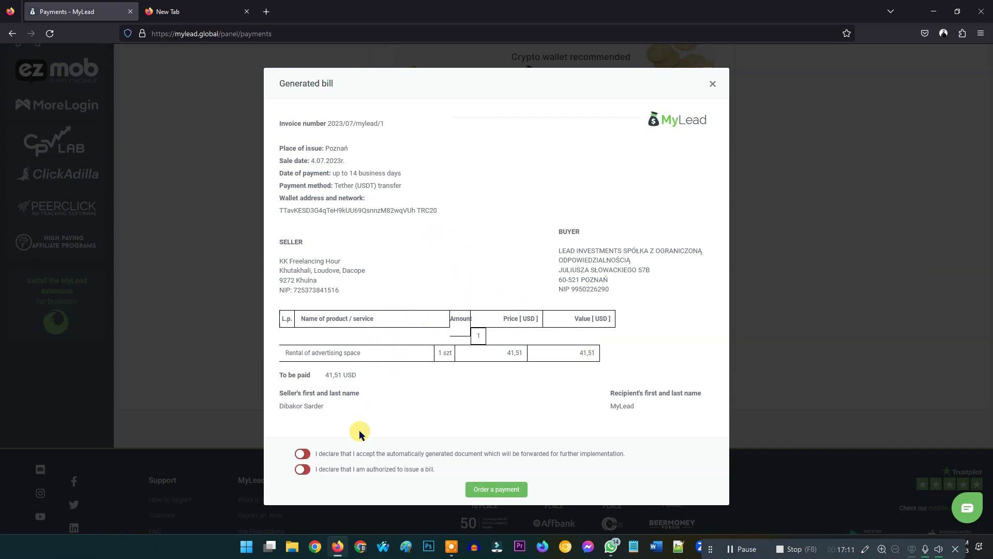
left_click(303, 469)
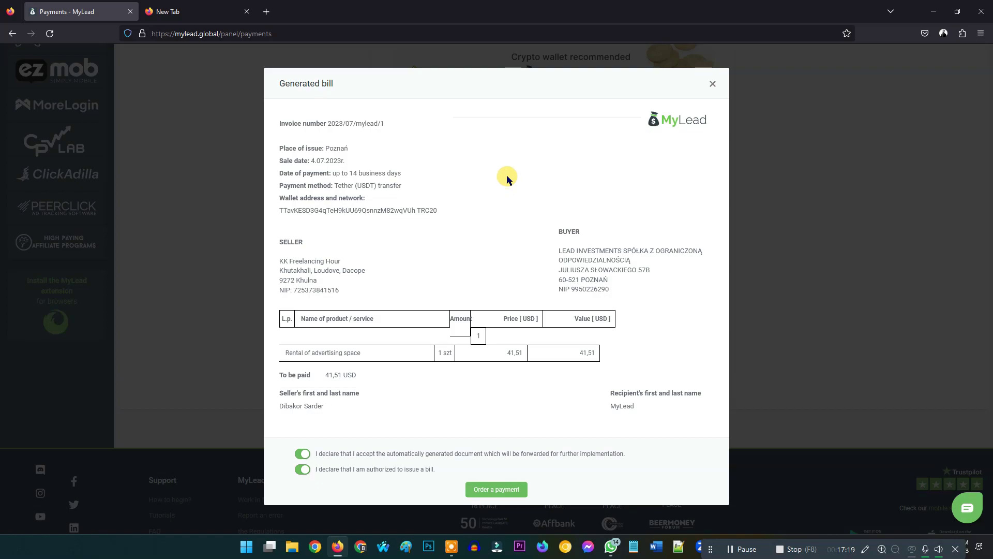
Step: Capture a rectangular screenshot of the whole Generated bill dialog and switch to Paint
key("super+shift+s")
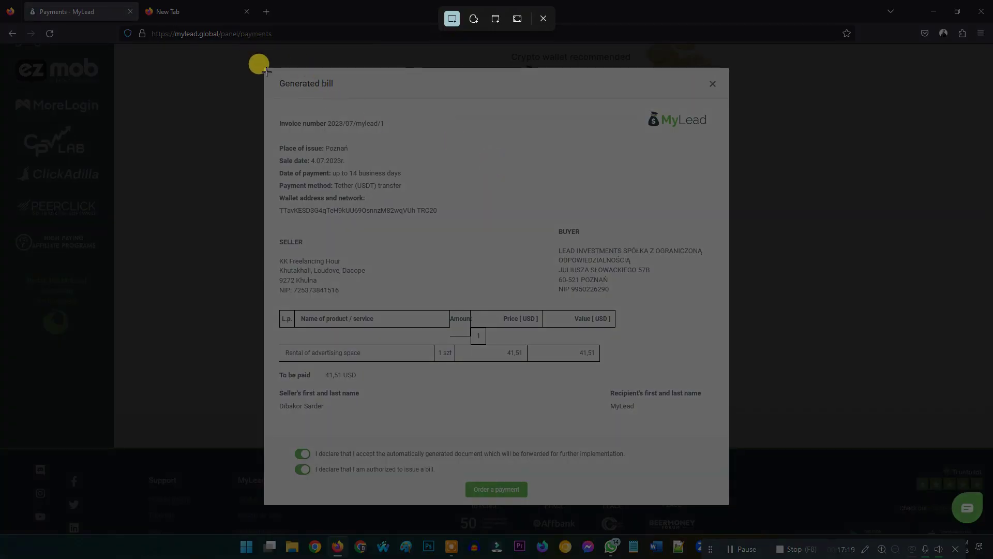
left_click_drag(263, 68, 729, 506)
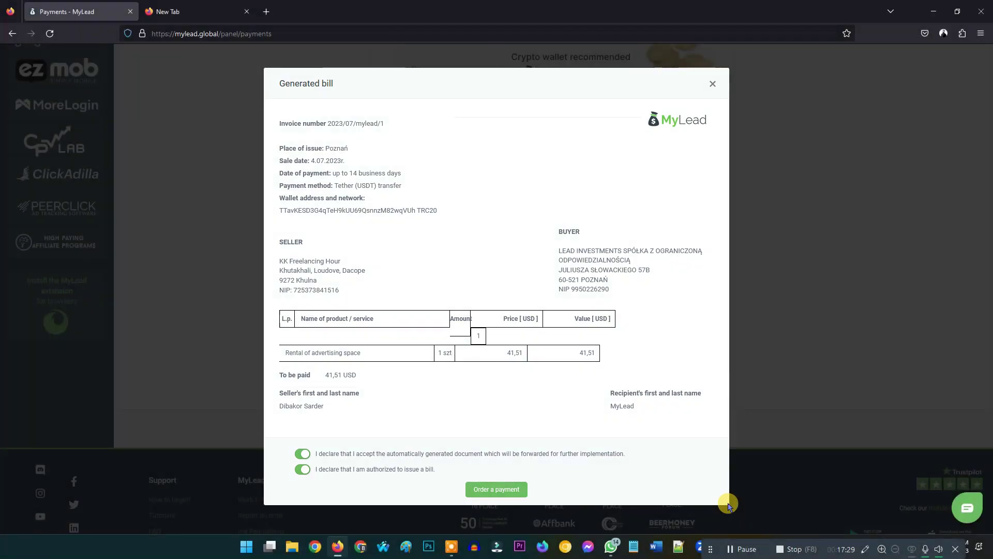
left_click(405, 547)
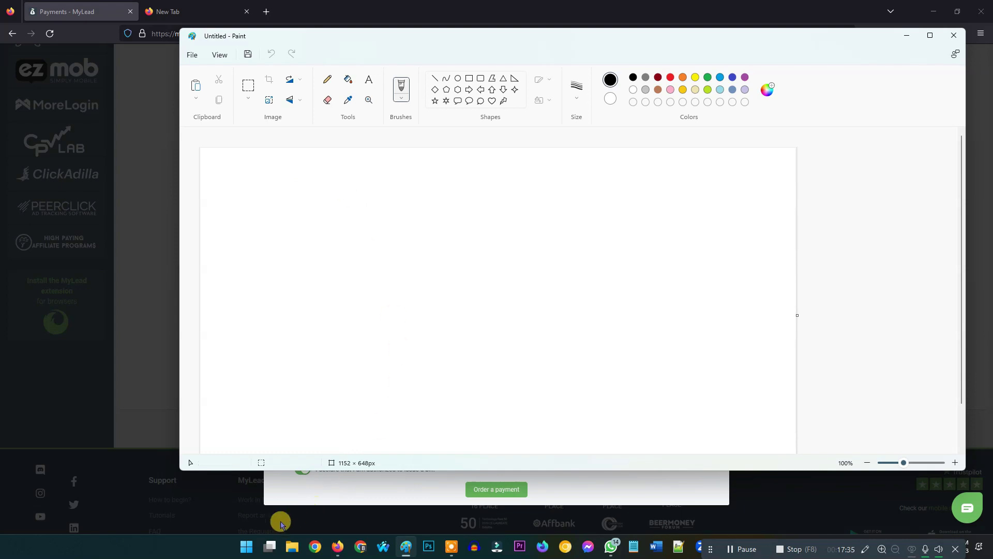
right_click(244, 550)
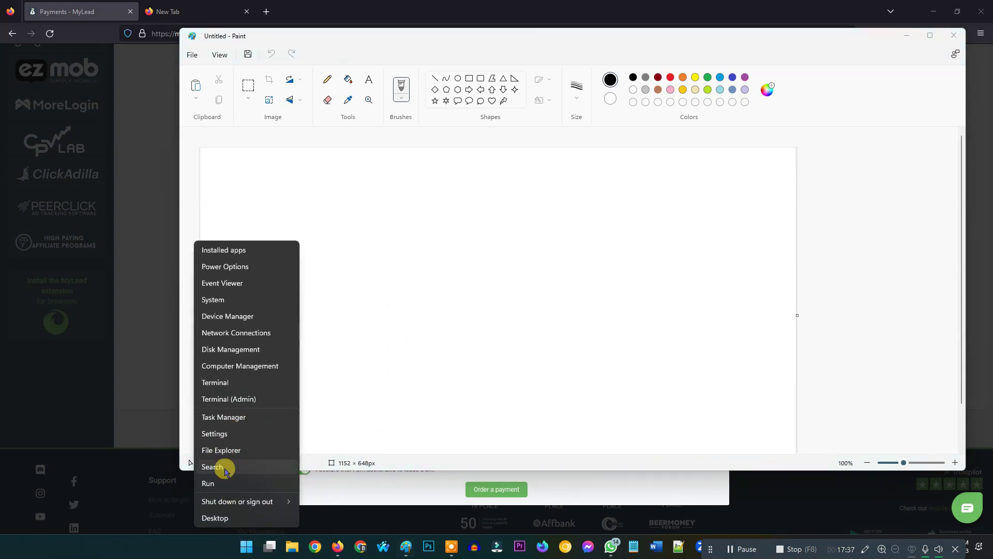
left_click(221, 466)
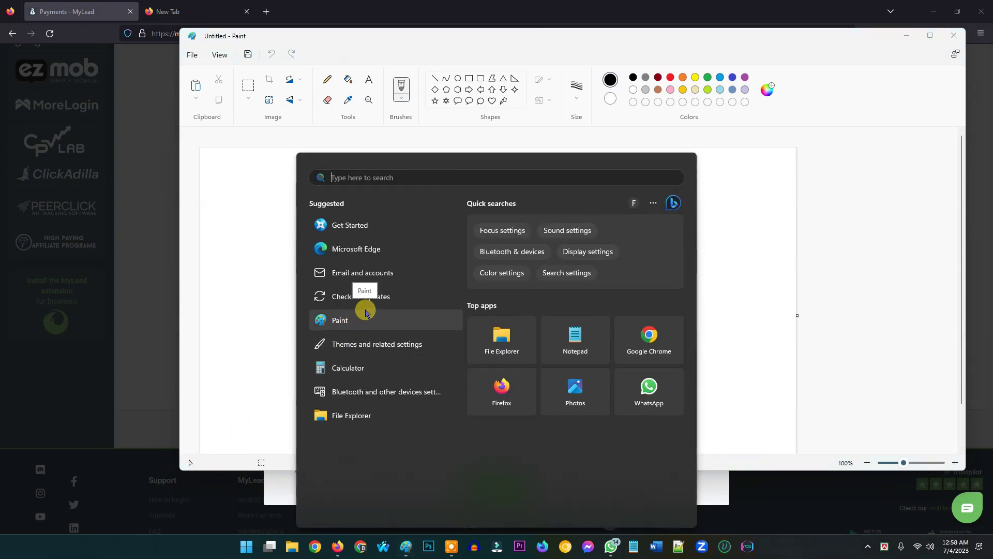
type("paintr")
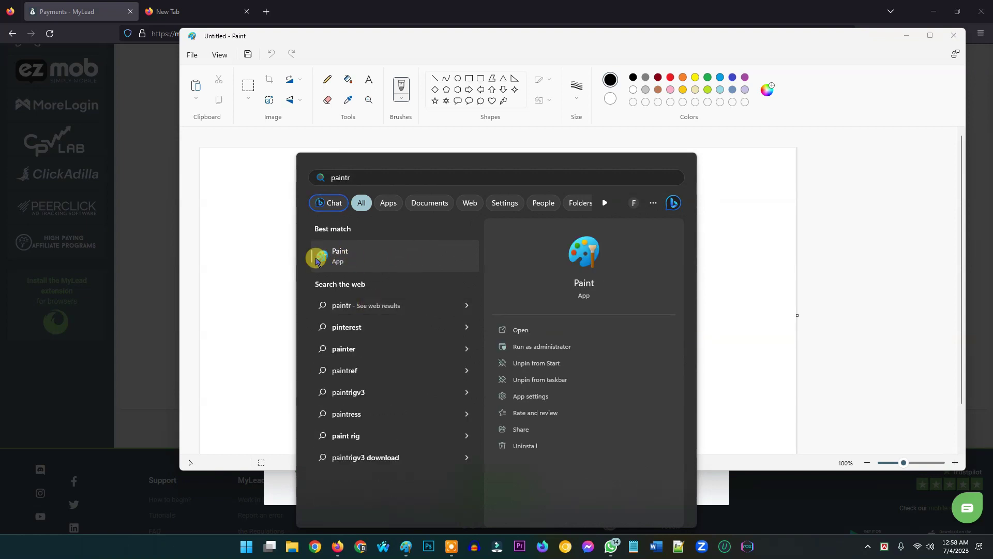
left_click(239, 185)
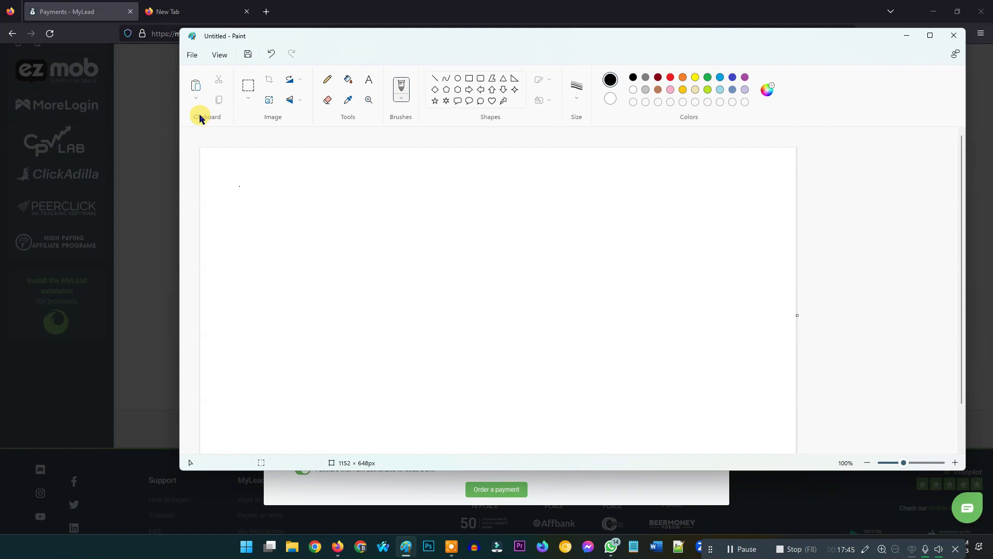
Step: Paste the captured bill onto the blank Paint canvas and check it from top to bottom
left_click(195, 84)
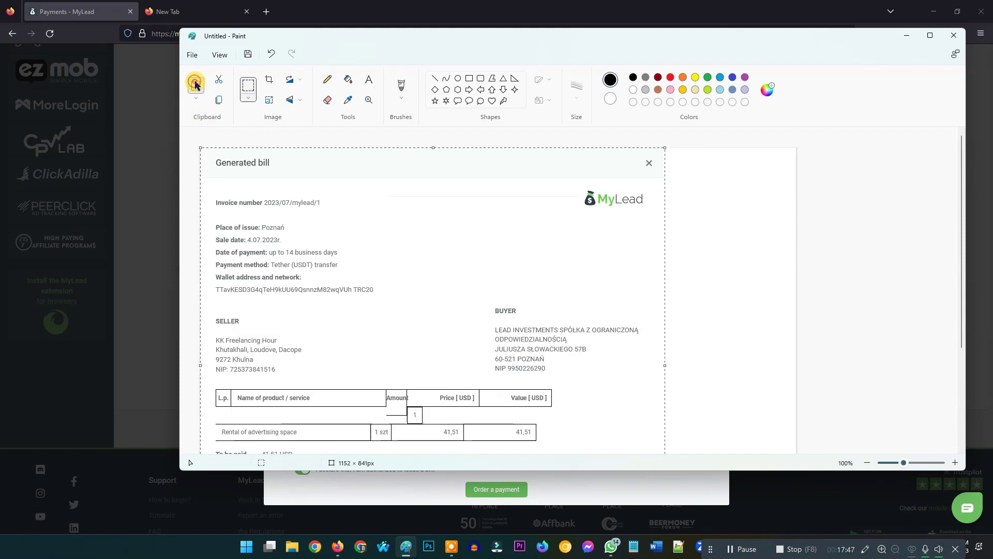
scroll(487, 295, "down", 3)
scroll(488, 295, "up", 3)
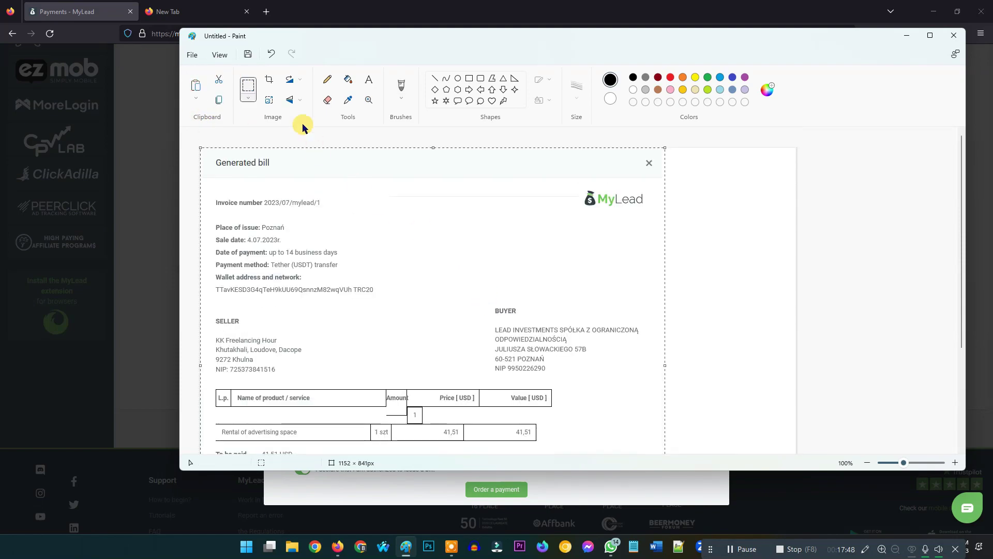
Step: Save the bill image to the Desktop as a PNG file named Untitled
left_click(249, 54)
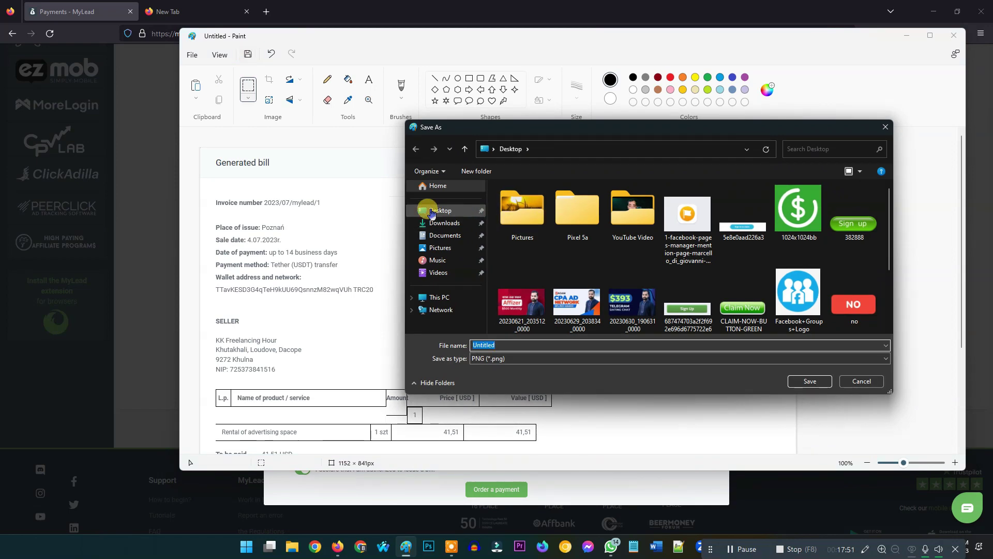
left_click(438, 212)
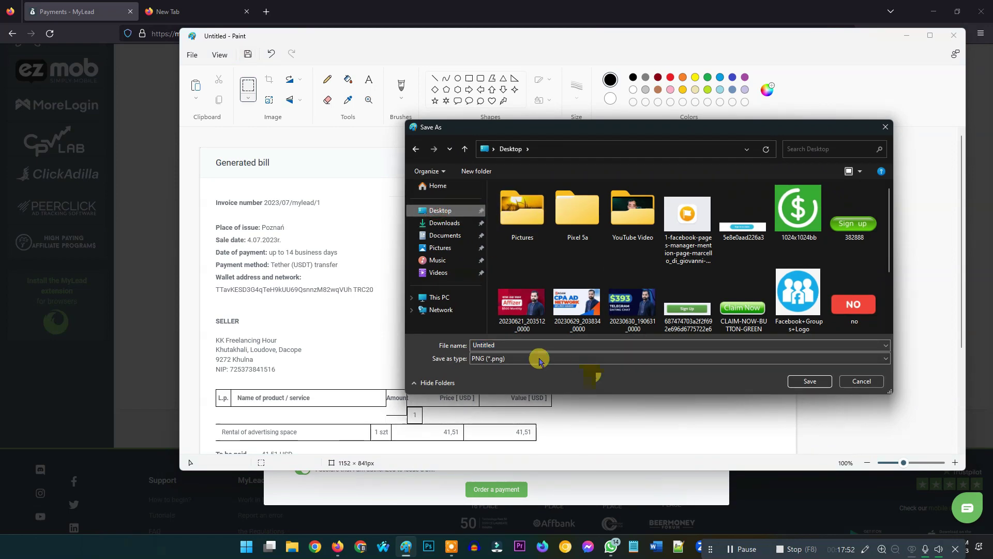
left_click(810, 381)
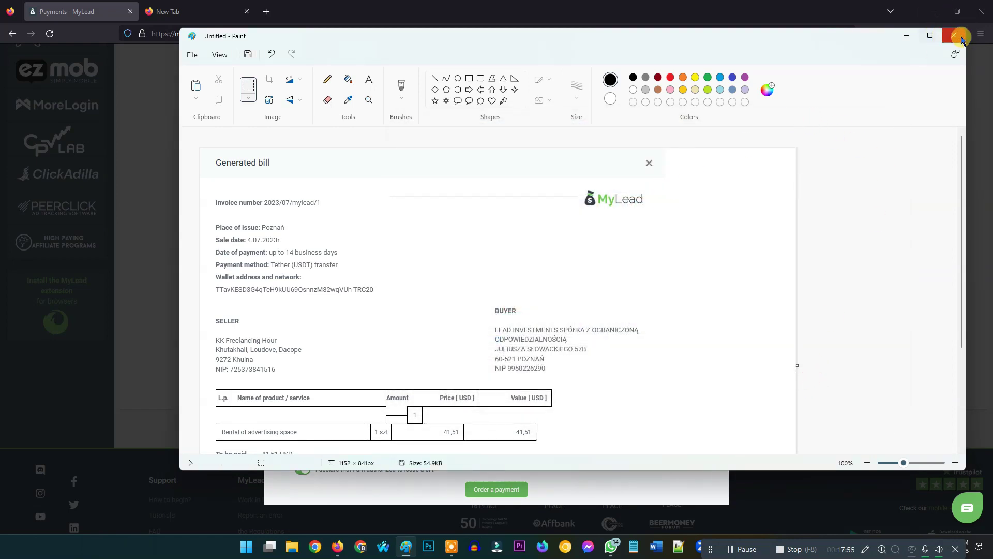
Step: Close Paint and order the payment from the generated bill in MyLead
left_click(954, 35)
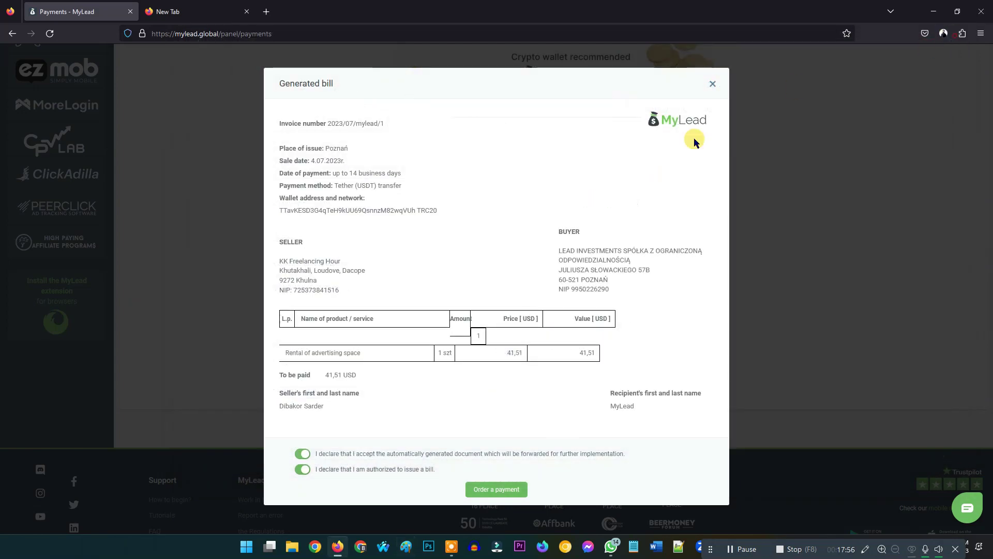
left_click(497, 489)
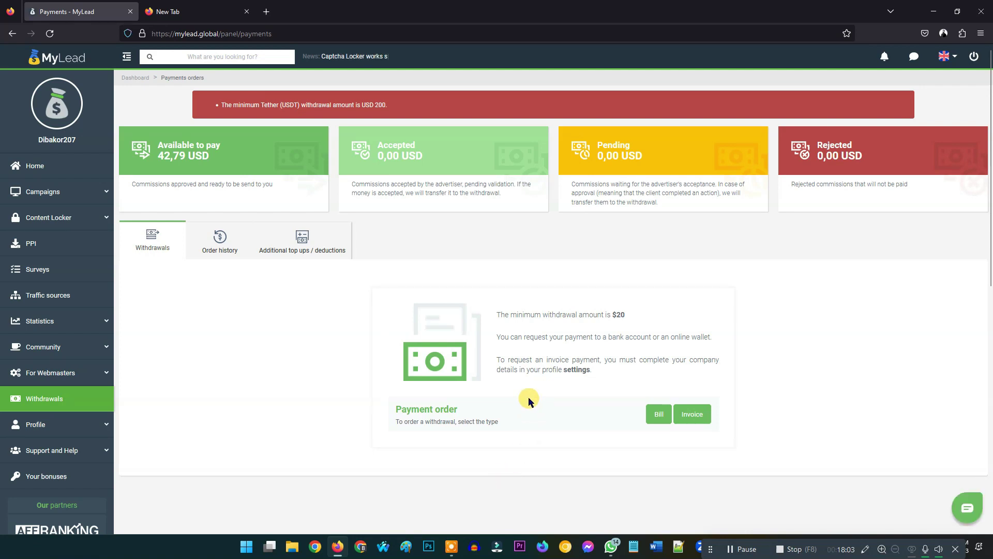
Step: Examine the VAT invoice payment order on the withdrawals page and the list of additional top-ups and deductions
scroll(536, 378, "down", 2)
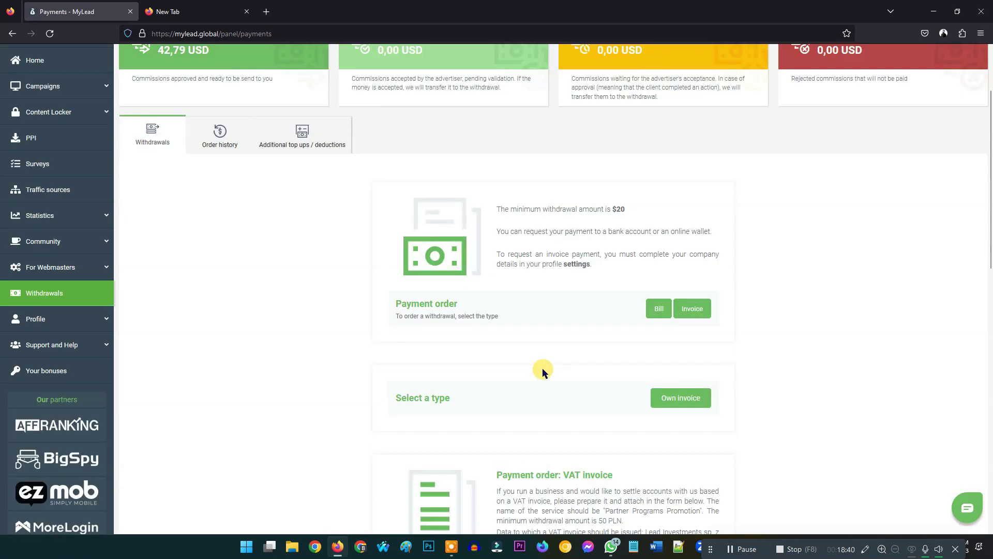
scroll(543, 368, "up", 2)
scroll(542, 368, "down", 6)
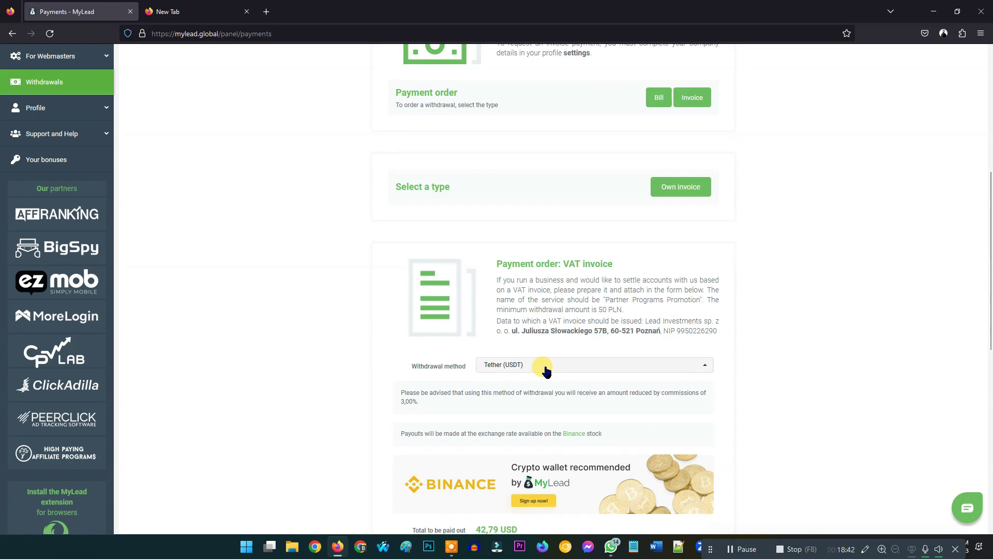
scroll(545, 372, "up", 4)
left_click(647, 305)
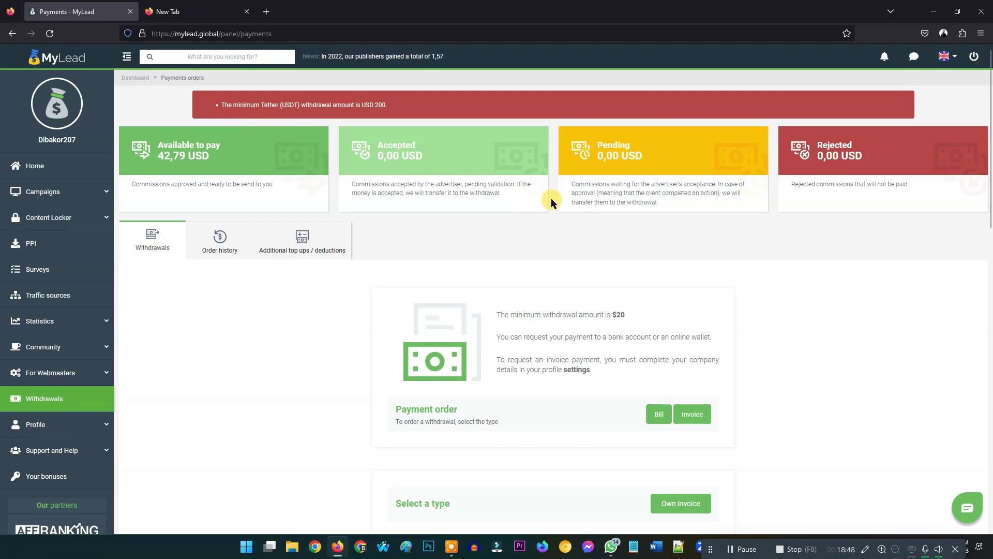
scroll(738, 362, "down", 2)
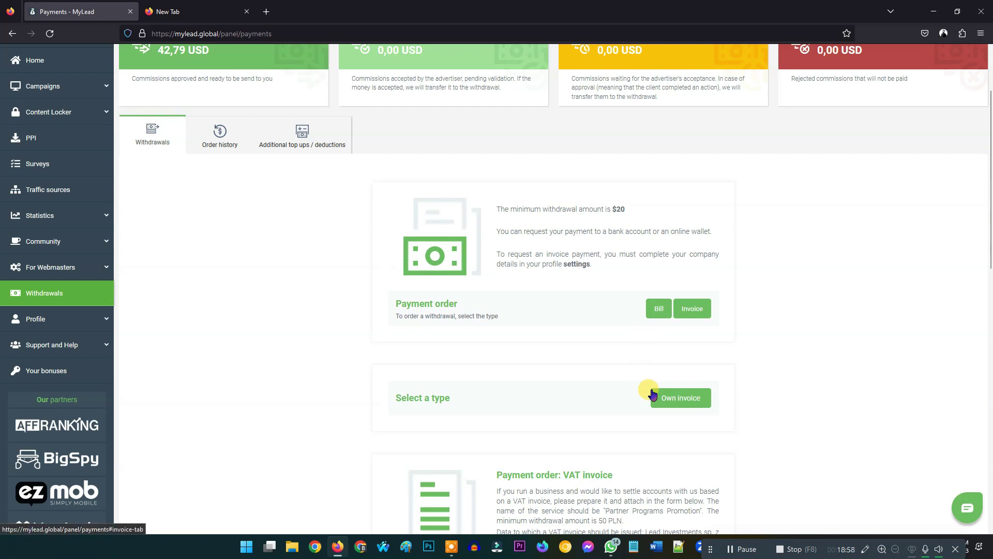
scroll(652, 393, "up", 2)
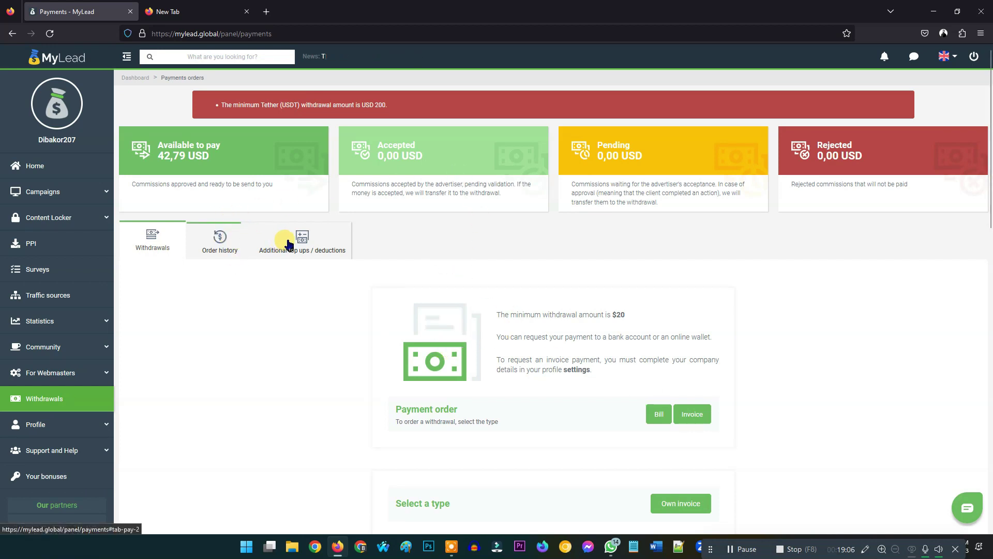
left_click(304, 243)
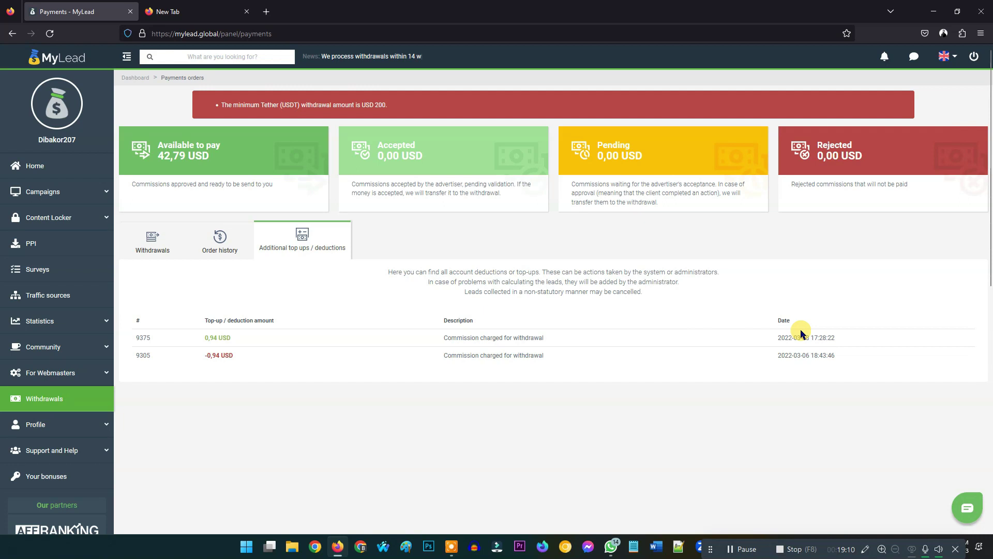